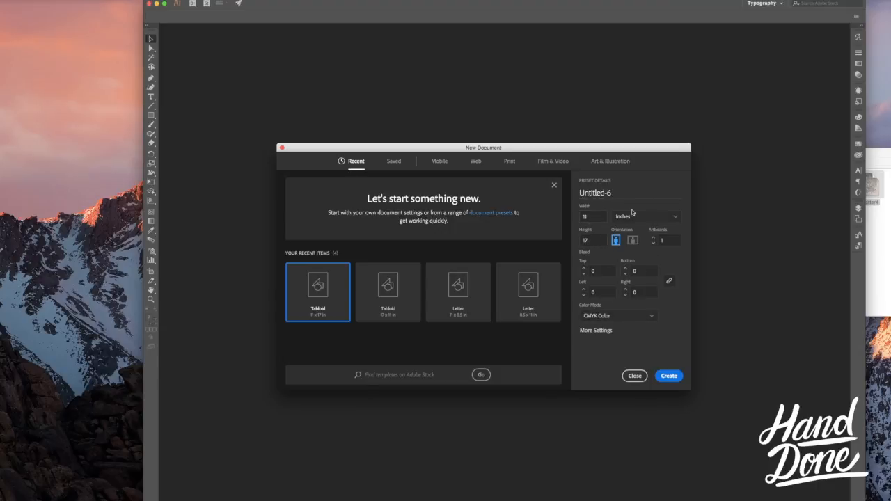
Step: Create a portrait Tabloid document measuring 11 × 17 inches in CMYK color
left_click(681, 218)
left_click(681, 219)
left_click(668, 376)
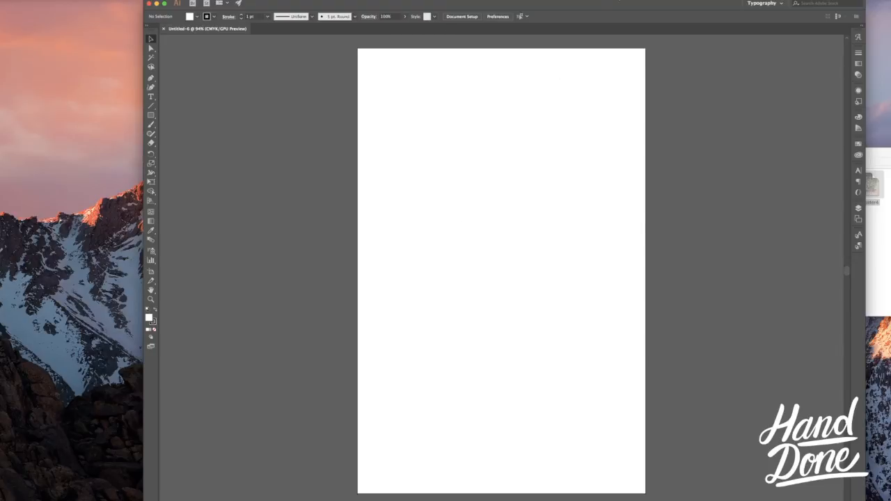
Step: Place the Poster4 lettering sketch from the file window into the new document
left_click_drag(622, 3, 608, 2)
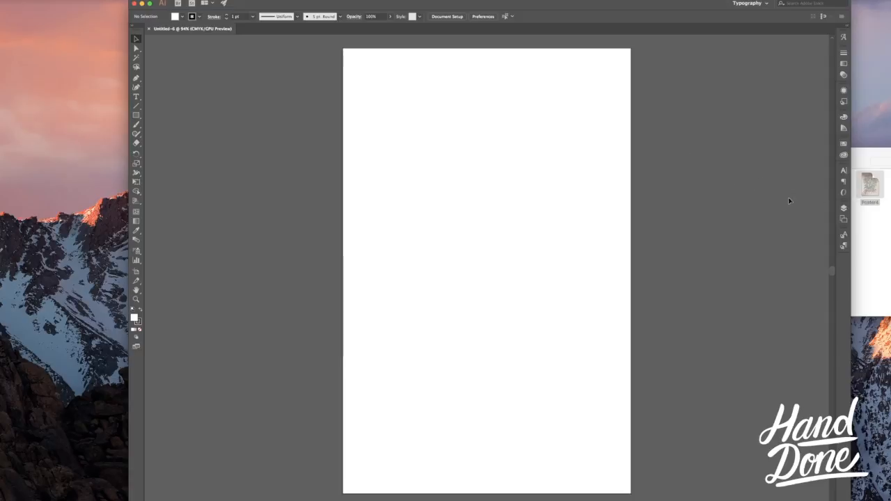
left_click(872, 244)
mouse_move(871, 187)
left_mouse_down()
mouse_move(728, 155)
mouse_move(698, 113)
left_mouse_up()
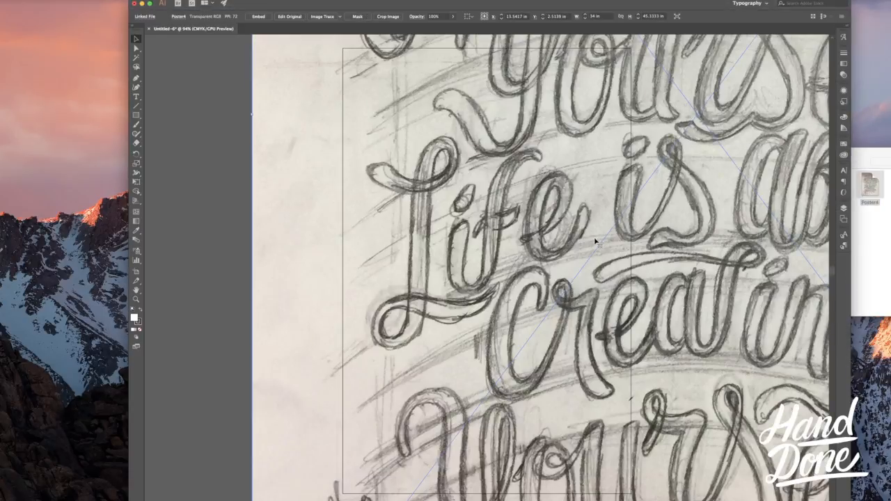
key("super+minus")
key("super+minus")
key("super+minus")
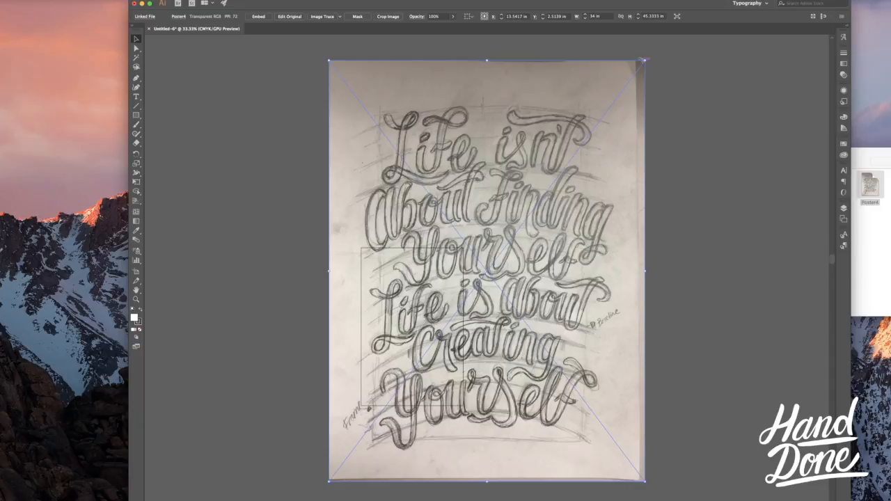
Step: Scale the placed sketch down proportionally to about 7.4 × 9.9 inches and move it onto the artboard
left_click_drag(645, 61, 524, 222)
left_click_drag(494, 257, 423, 315)
key("super+plus")
key("super+plus")
left_click_drag(522, 247, 518, 245)
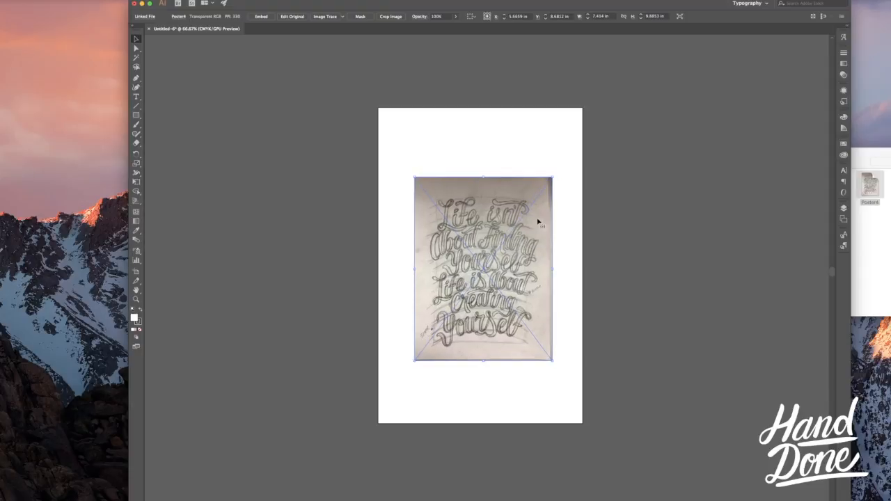
mouse_move(531, 202)
left_mouse_down()
mouse_move(518, 203)
mouse_move(487, 163)
mouse_move(525, 240)
mouse_move(497, 228)
left_mouse_up()
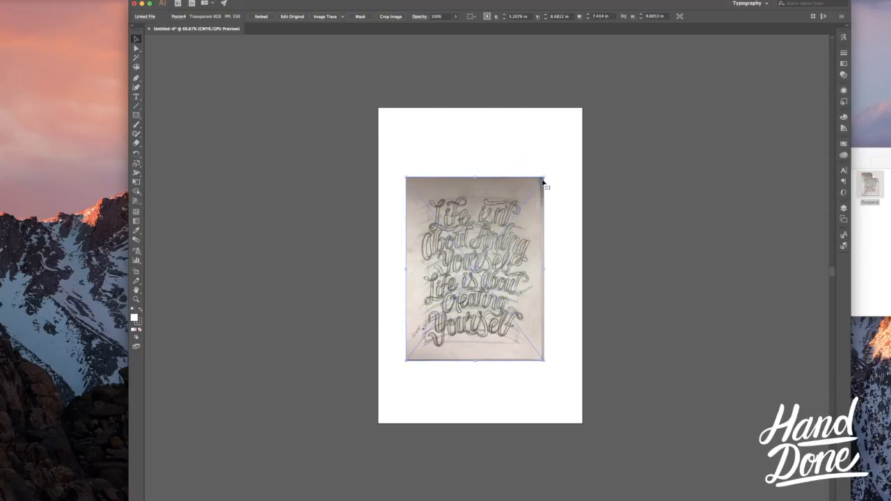
Step: Enlarge the sketch proportionally to about 10.4 × 13.8 inches and center it on the artboard
mouse_move(547, 176)
left_mouse_down()
mouse_move(571, 144)
mouse_move(547, 182)
mouse_move(586, 150)
left_mouse_up()
mouse_move(522, 220)
left_mouse_down()
mouse_move(531, 214)
mouse_move(517, 244)
left_mouse_up()
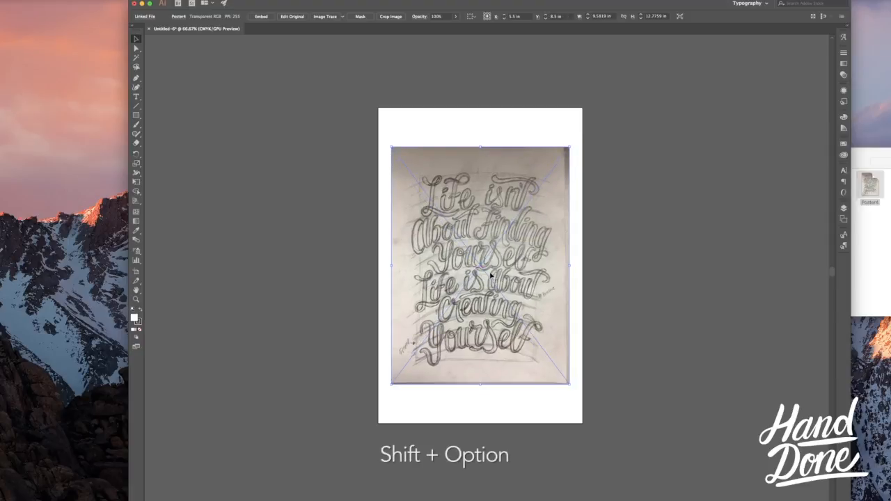
mouse_move(568, 149)
left_mouse_down()
mouse_move(622, 100)
mouse_move(599, 142)
mouse_move(642, 93)
mouse_move(585, 143)
mouse_move(592, 133)
mouse_move(578, 136)
left_mouse_up()
key("super+1")
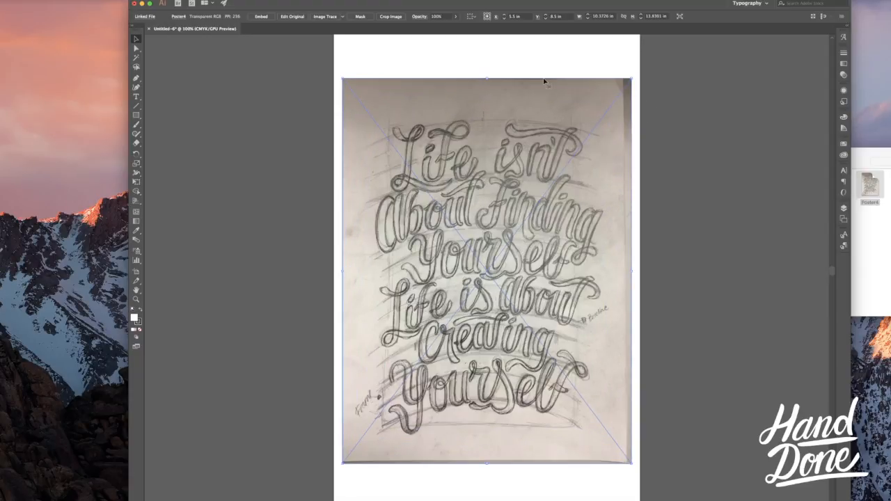
Step: Rename the placed image inside Layer 1 as sketch
left_click(524, 62)
left_click(603, 131)
left_click(845, 209)
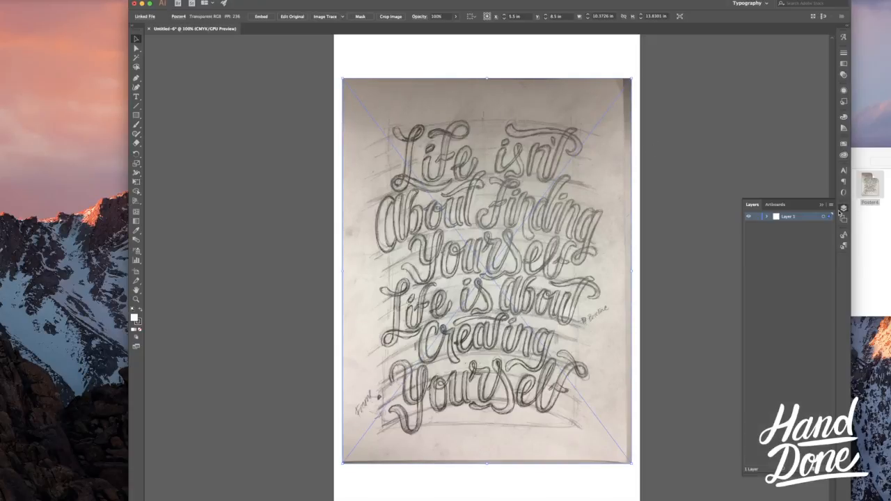
left_click(767, 217)
double_click(797, 225)
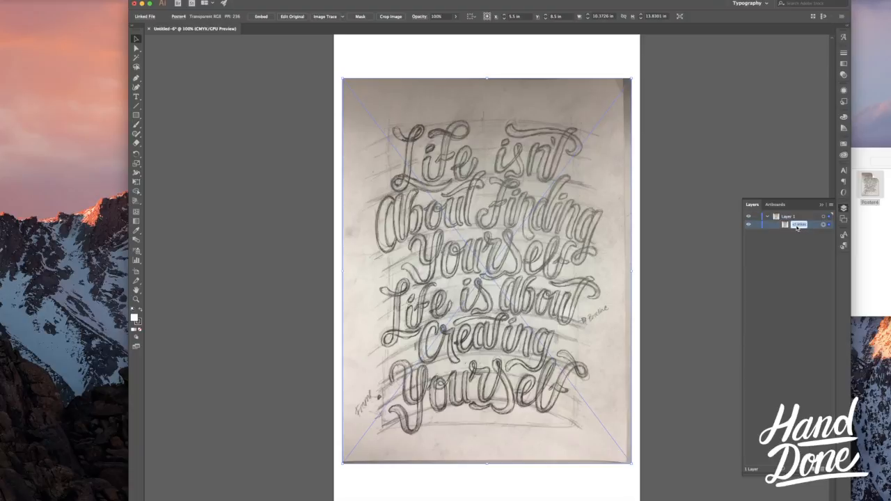
type("ske")
key("Return")
left_click(822, 206)
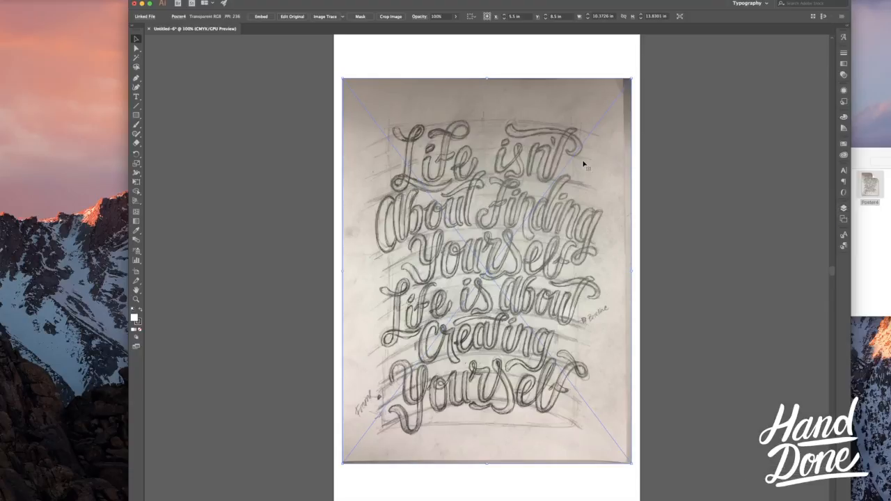
Step: Fade the sketch image by lowering its opacity to about 58%
left_click(471, 64)
left_click(527, 106)
left_click(456, 19)
left_click_drag(457, 30, 437, 28)
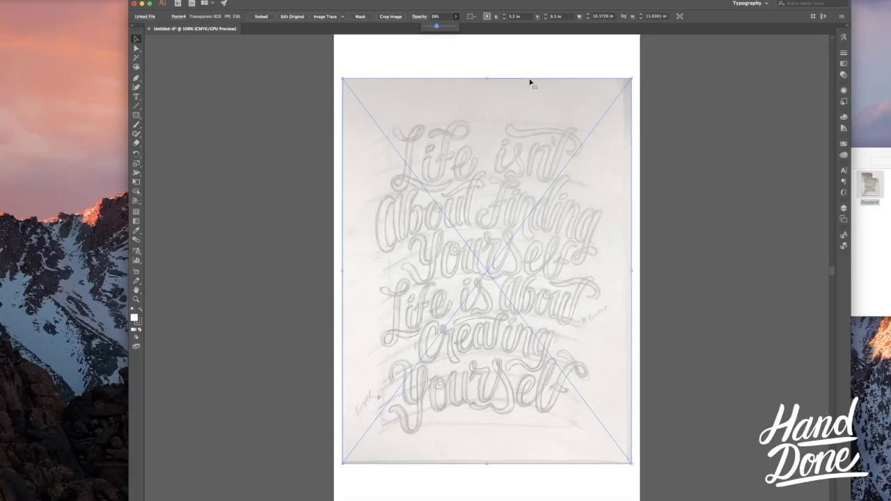
key("Return")
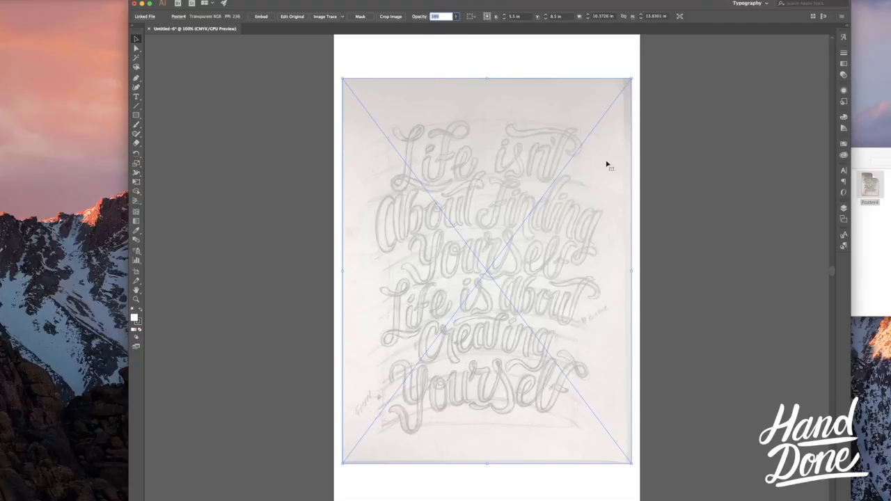
Step: Lock the sketch image inside Layer 1 so it serves as a fixed tracing template
left_click(577, 43)
left_click(590, 96)
left_click(842, 207)
left_click(757, 225)
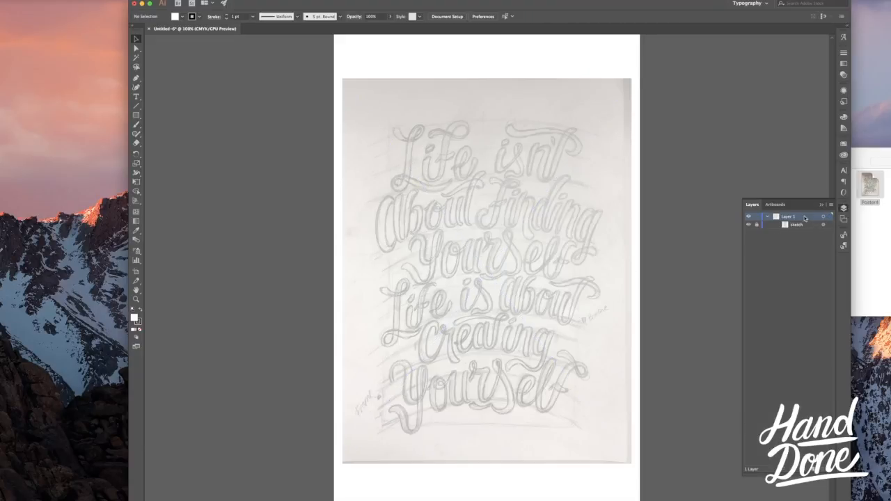
left_click(824, 207)
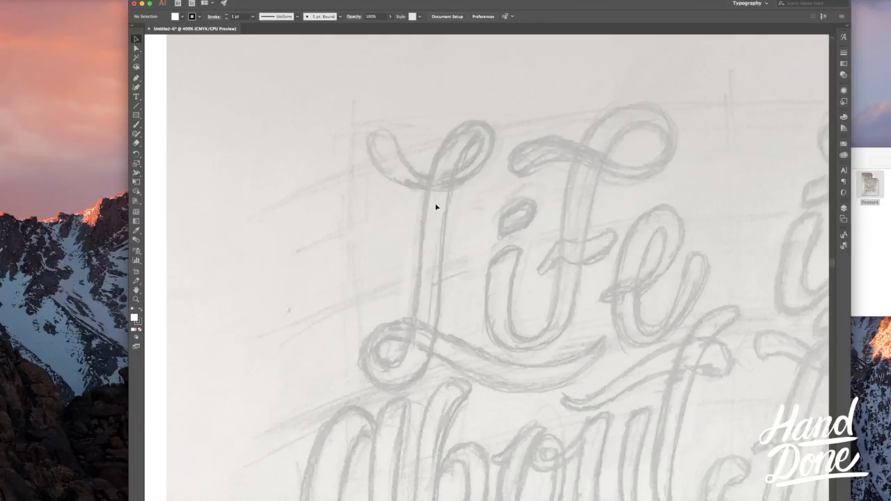
Step: Trace the inner top curve, stem and lower loop of the first capital L with the Pen tool
key("p")
left_click_drag(394, 138, 411, 173)
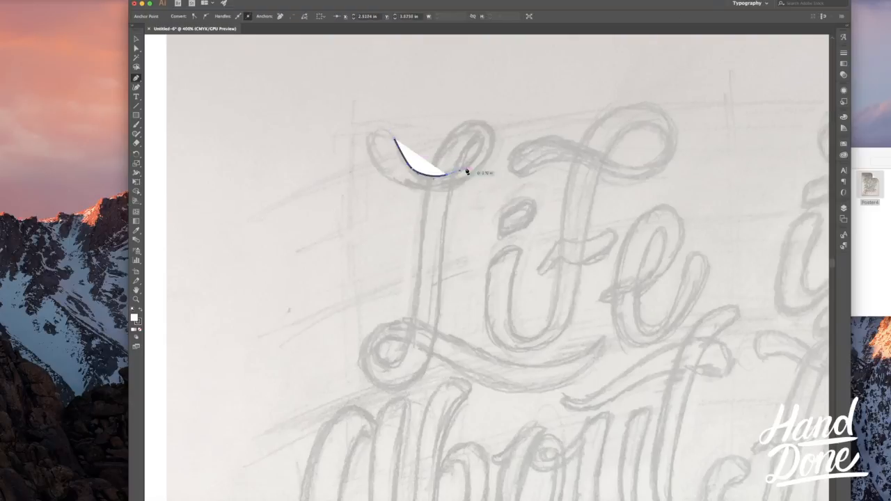
left_click(481, 142)
left_click_drag(480, 142, 441, 239)
left_click_drag(370, 379, 411, 315)
key("v")
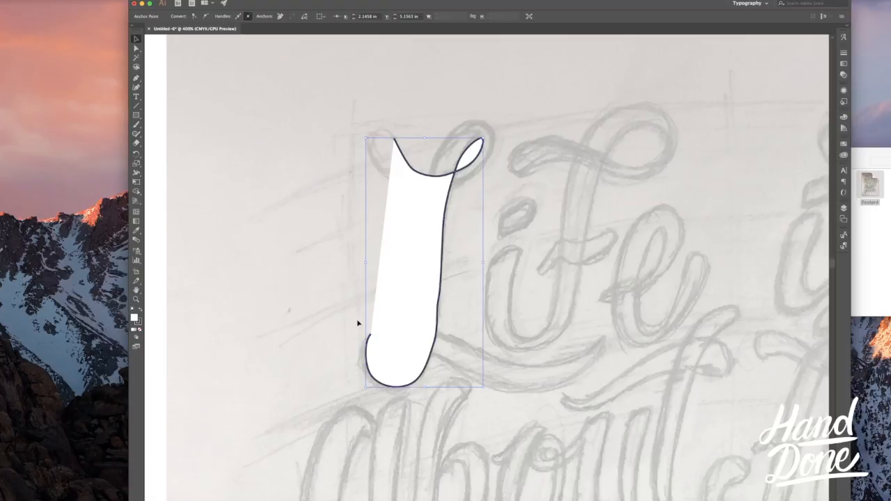
Step: Set the fill of the partly drawn L path to none, keeping its black stroke
left_click(358, 322)
left_click(401, 267)
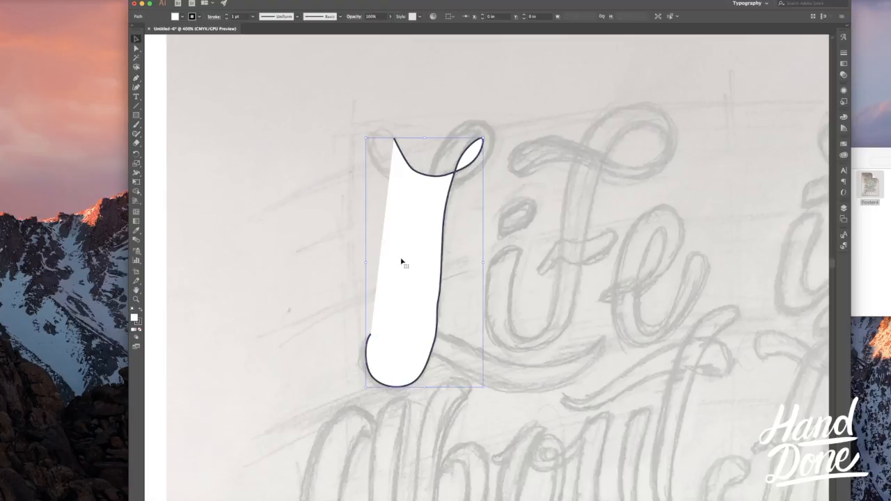
left_click(295, 249)
left_click(395, 234)
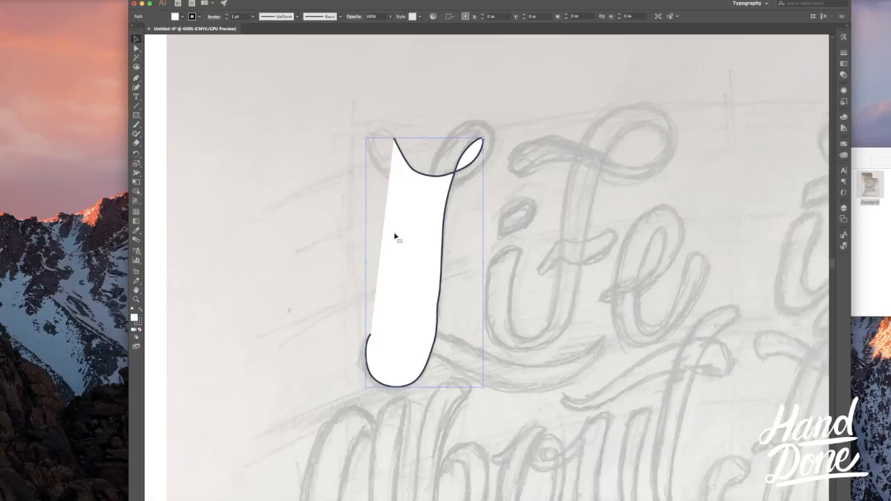
left_click(343, 201)
left_click(398, 195)
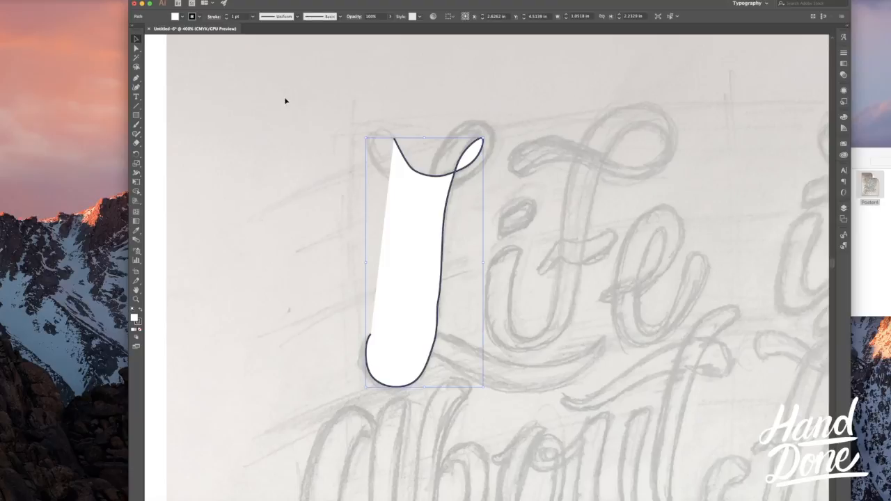
left_click(175, 18)
left_click(102, 32)
left_click(293, 134)
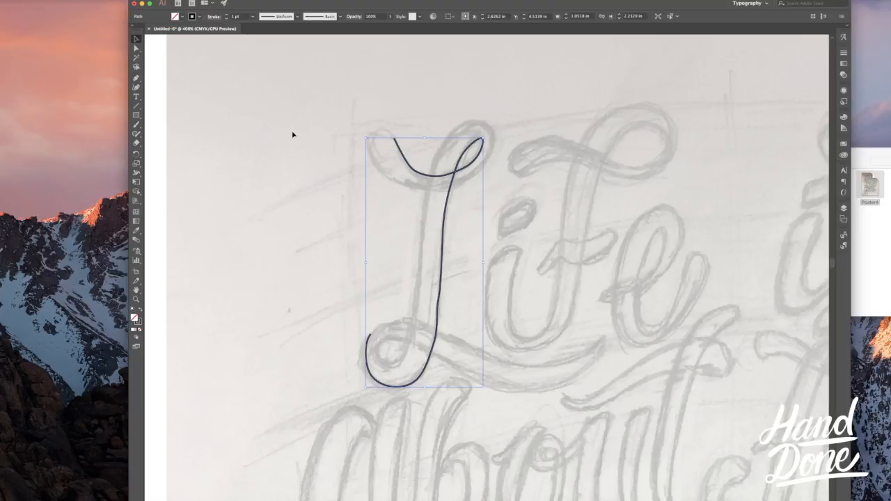
Step: Continue the L path with the Pen tool around the bottom swash and up to its start, closing the outline
left_click(494, 221)
key("p")
left_click(369, 335)
left_click_drag(401, 320, 426, 322)
left_click_drag(516, 364, 547, 368)
left_click_drag(601, 341, 604, 343)
left_click_drag(534, 392, 508, 390)
left_click_drag(461, 374, 459, 373)
left_click_drag(441, 358, 426, 348)
left_click_drag(396, 339, 385, 340)
left_click_drag(376, 353, 376, 361)
left_click(395, 139)
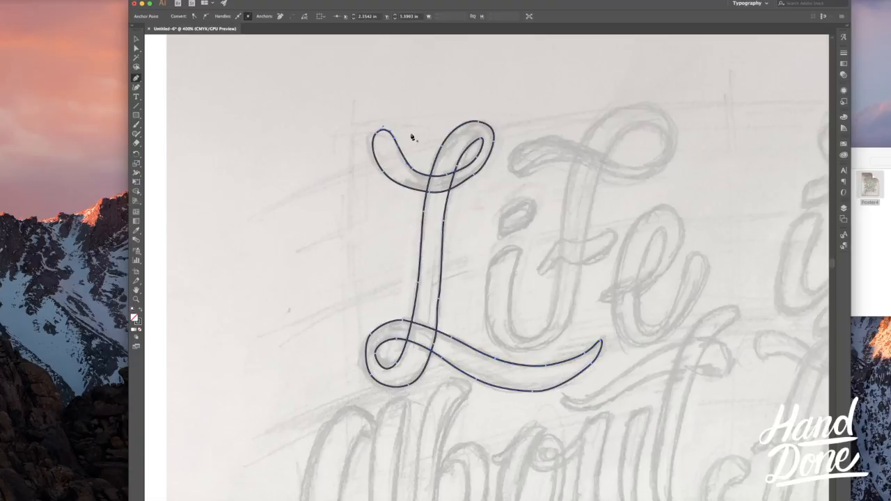
key("v")
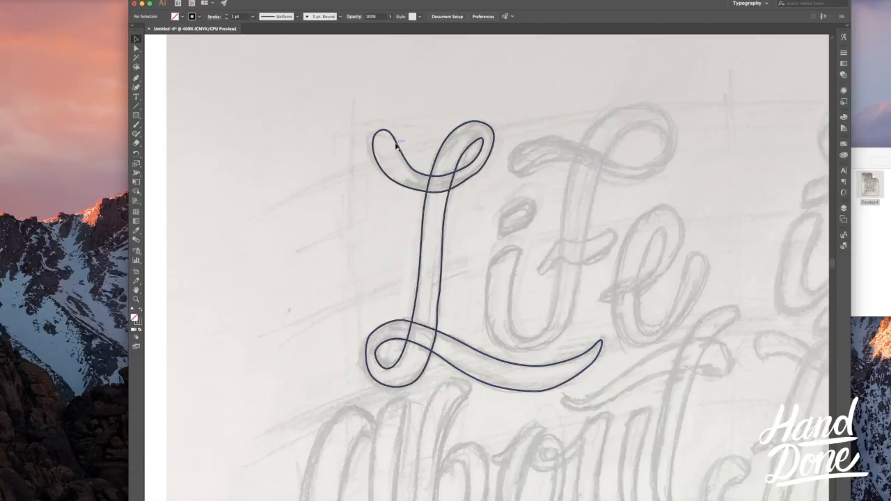
Step: Fill the closed L outline with white and remove its stroke
left_click_drag(419, 149, 318, 158)
key("super+z")
left_click(410, 107)
left_click(395, 140)
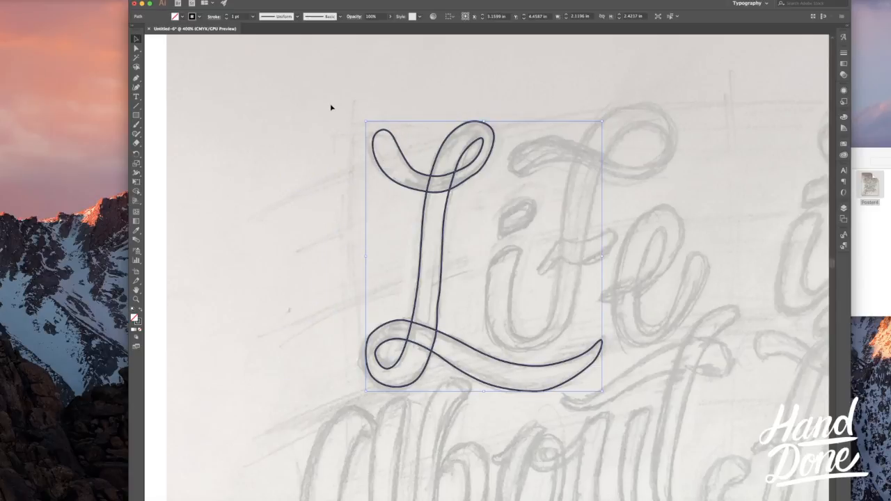
left_click(192, 16)
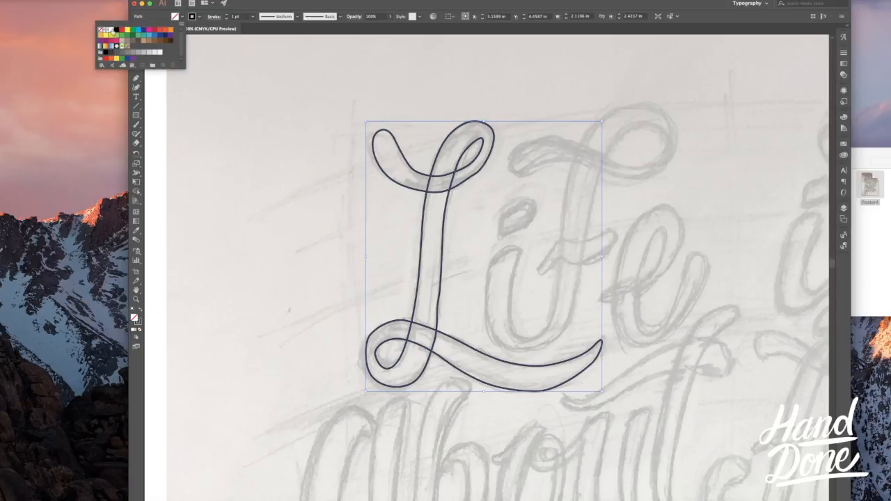
left_click(113, 32)
left_click(399, 105)
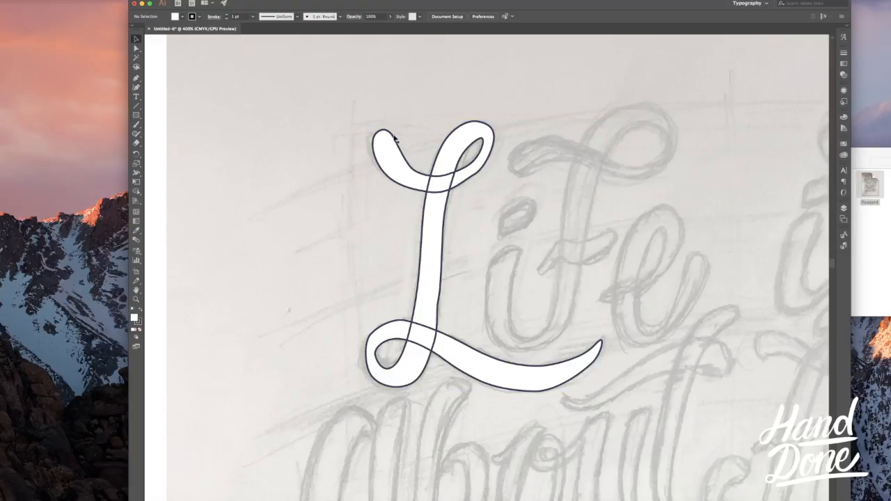
left_click(383, 140)
left_click(197, 17)
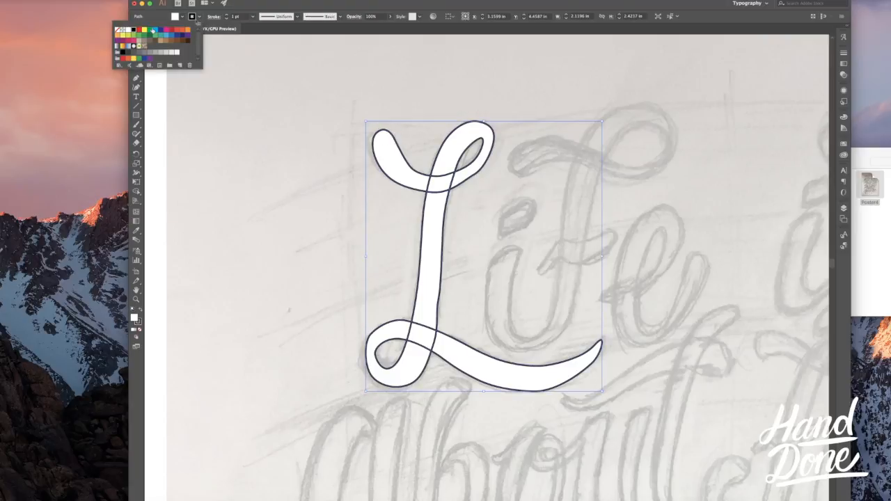
left_click(117, 31)
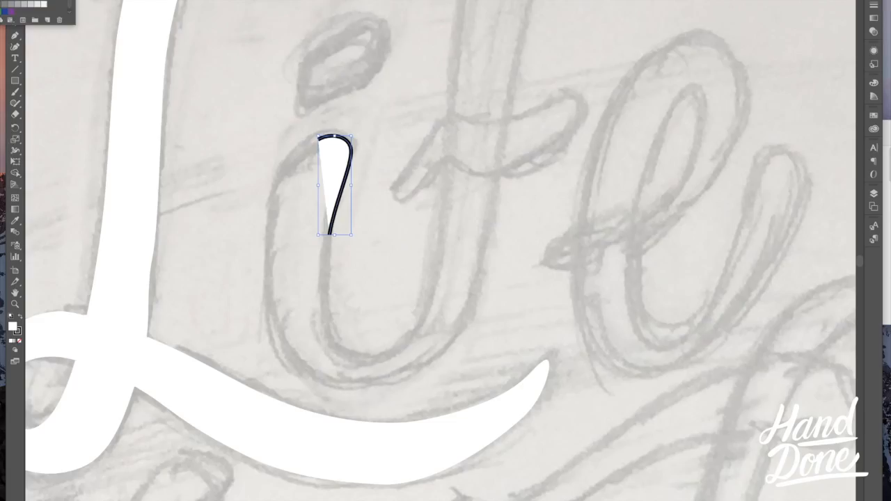
Step: Trace the lowercase i in the first Life and its connecting curve up to the f's crossbar with the Pen tool
mouse_move(385, 163)
left_mouse_down()
mouse_move(354, 188)
mouse_move(348, 238)
left_mouse_up()
left_click_drag(346, 289, 350, 312)
left_click_drag(364, 340, 376, 358)
left_click_drag(354, 386, 379, 387)
left_click_drag(438, 362, 453, 344)
left_click_drag(480, 272, 491, 234)
left_click(498, 174)
left_click(577, 129)
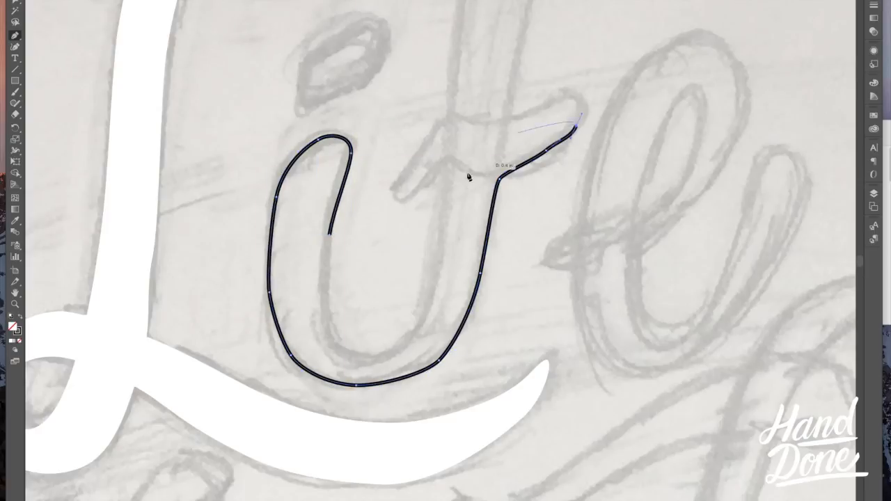
key("super+z")
Step: Extend the outline up the f's stem, around its top loop and left flourish, and back down the stem
left_click_drag(508, 125, 513, 98)
scroll(512, 99, "up", 5)
left_click_drag(403, 282, 411, 251)
left_click_drag(525, 121, 556, 122)
left_click_drag(580, 164, 580, 173)
left_click_drag(435, 192, 385, 169)
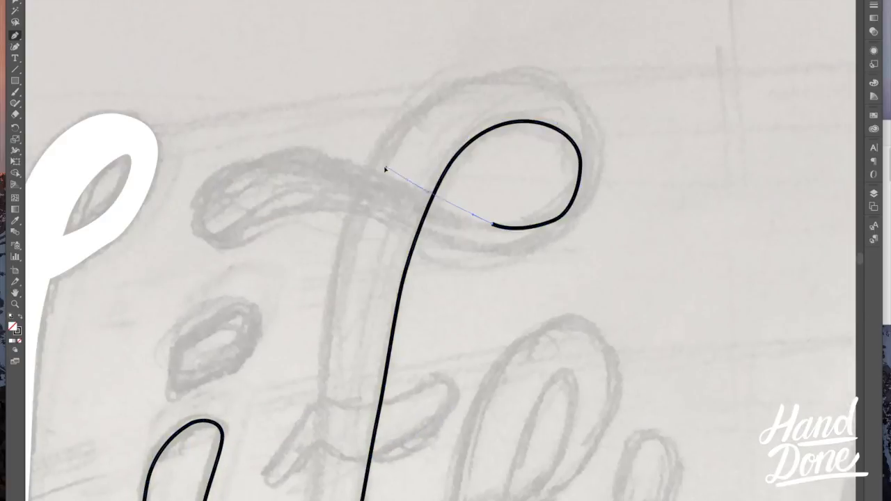
left_click_drag(317, 156, 265, 158)
left_click_drag(200, 223, 204, 242)
left_click_drag(442, 243, 473, 251)
left_click_drag(533, 248, 565, 240)
left_click_drag(583, 167, 556, 93)
left_click_drag(487, 83, 424, 99)
left_click_drag(334, 327, 328, 368)
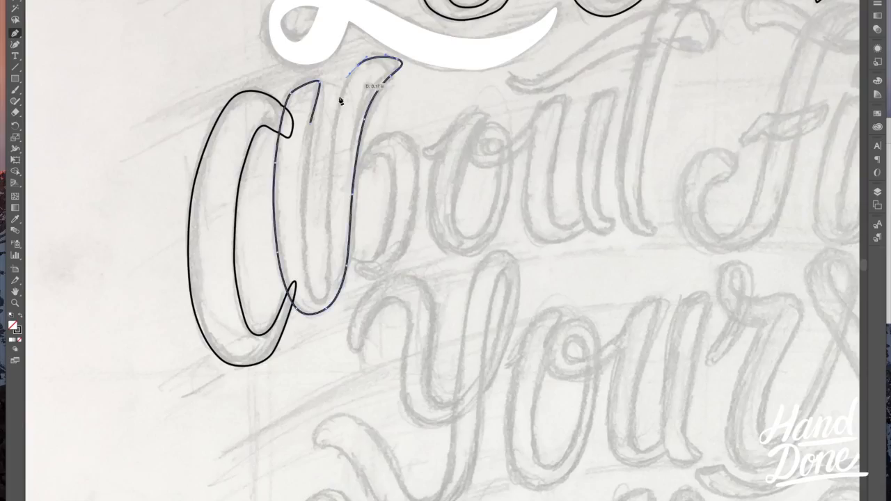
Step: Continue outlining the remaining letters in the upper three lines of the sketch with the Pen tool
mouse_move(331, 209)
left_mouse_down()
mouse_move(329, 272)
mouse_move(303, 292)
left_mouse_up()
left_click_drag(302, 235, 304, 183)
left_click_drag(310, 124, 315, 101)
scroll(328, 160, "right", 1)
left_click(322, 180)
left_click_drag(353, 137, 364, 131)
left_click_drag(385, 136, 396, 151)
left_click_drag(392, 207, 388, 234)
left_click_drag(362, 272, 346, 276)
left_click_drag(333, 264, 363, 244)
left_click_drag(369, 206, 371, 183)
left_click_drag(366, 164, 362, 157)
left_click_drag(343, 161, 315, 199)
scroll(334, 210, "right", 2)
left_click_drag(311, 135, 300, 169)
key("ctrl+z")
key("ctrl+z")
left_click_drag(294, 207, 295, 224)
left_click_drag(325, 251, 341, 255)
left_click_drag(364, 231, 369, 218)
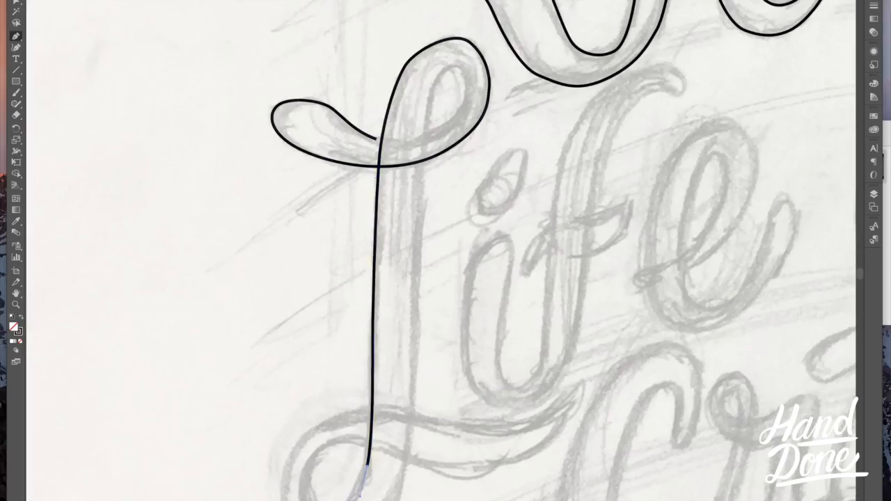
Step: Trace the lower loop, swash and inner stem of the capital L in the second Life and close its outline
left_click_drag(313, 480, 308, 471)
left_click_drag(582, 385, 578, 392)
left_click_drag(449, 421, 349, 405)
left_click_drag(299, 436, 281, 499)
left_click_drag(413, 394, 415, 353)
left_click_drag(421, 208, 423, 178)
left_click_drag(426, 107, 432, 81)
left_click_drag(455, 65, 469, 104)
left_click_drag(454, 127, 442, 133)
left_click_drag(377, 139, 362, 137)
Step: Trace the remaining letters and flourishes in the lower lines of the sketch with the Pen tool
scroll(361, 137, "right", 2)
left_click_drag(432, 297, 437, 270)
mouse_move(441, 250)
left_mouse_down()
mouse_move(435, 238)
mouse_move(401, 261)
left_mouse_up()
left_click_drag(389, 334, 390, 368)
left_click_drag(503, 278, 514, 175)
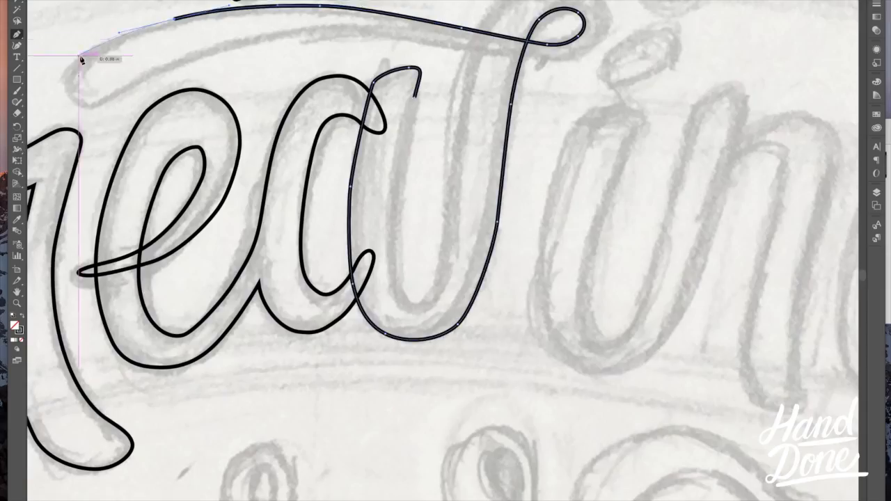
left_click_drag(79, 60, 193, 66)
left_click_drag(320, 28, 462, 54)
left_click_drag(535, 61, 589, 36)
scroll(605, 24, "up", 2)
left_click_drag(487, 41, 459, 68)
left_click_drag(454, 106, 448, 136)
left_click_drag(440, 237, 437, 301)
left_click_drag(402, 348, 387, 348)
left_click_drag(382, 296, 374, 237)
left_click(404, 137)
scroll(405, 137, "right", 3)
left_click_drag(404, 162, 406, 155)
left_click_drag(391, 148, 369, 149)
left_click_drag(339, 172, 334, 181)
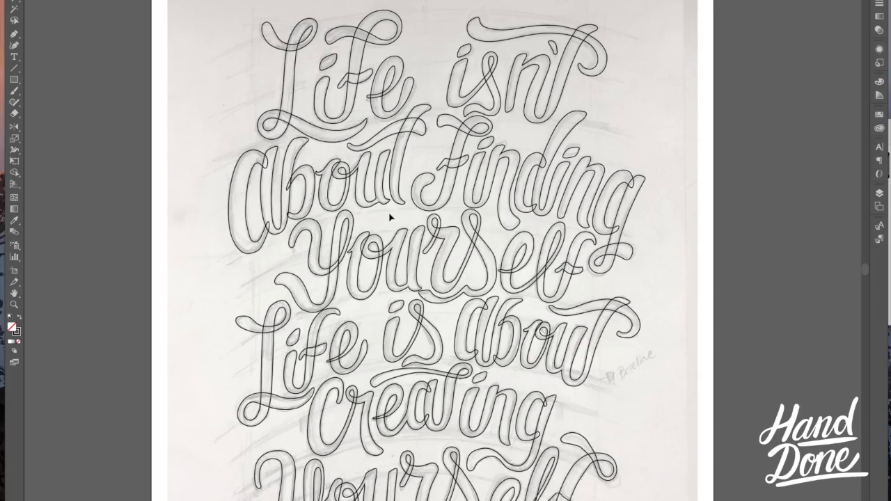
Step: Move the outlined word About slightly left and down, away from the word Finding
left_click_drag(389, 209, 387, 230)
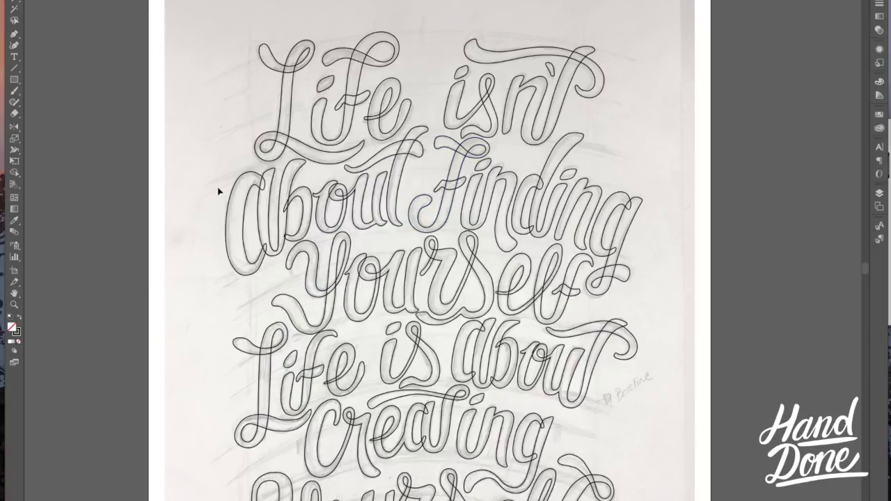
left_click(404, 185)
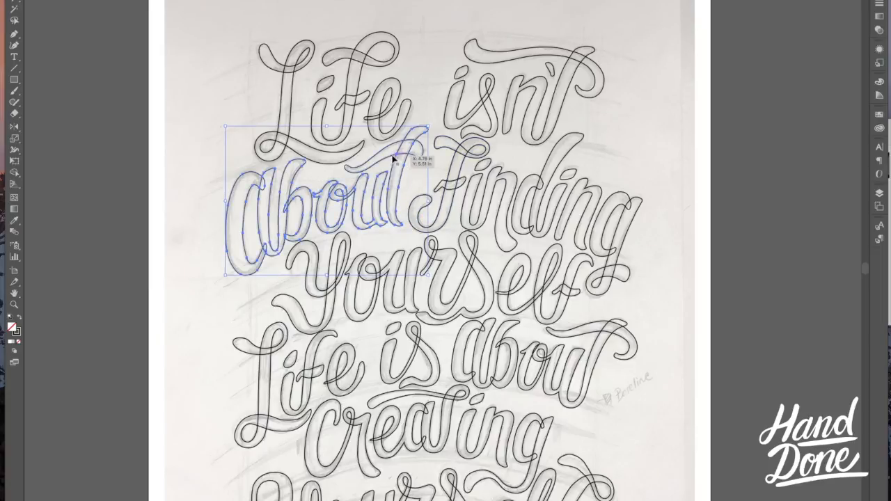
left_click_drag(392, 173, 380, 175)
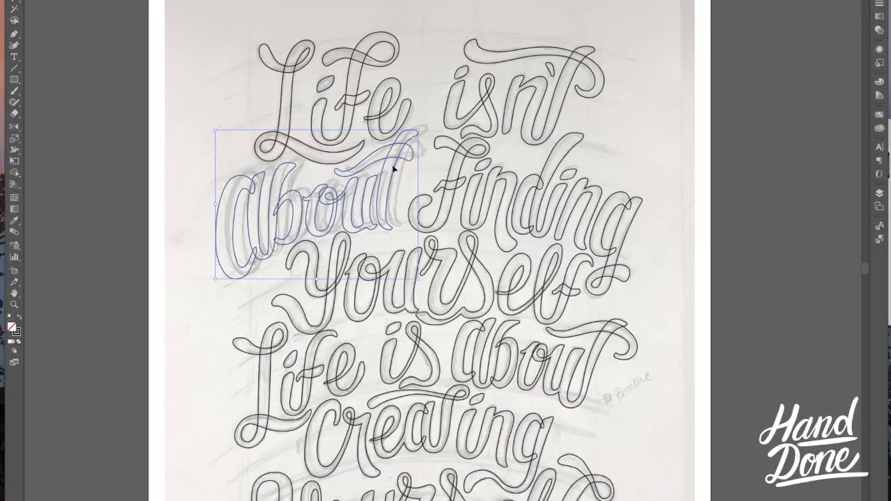
Step: Select the letters inding in Finding and shift them slightly right, away from the F
left_click(421, 165)
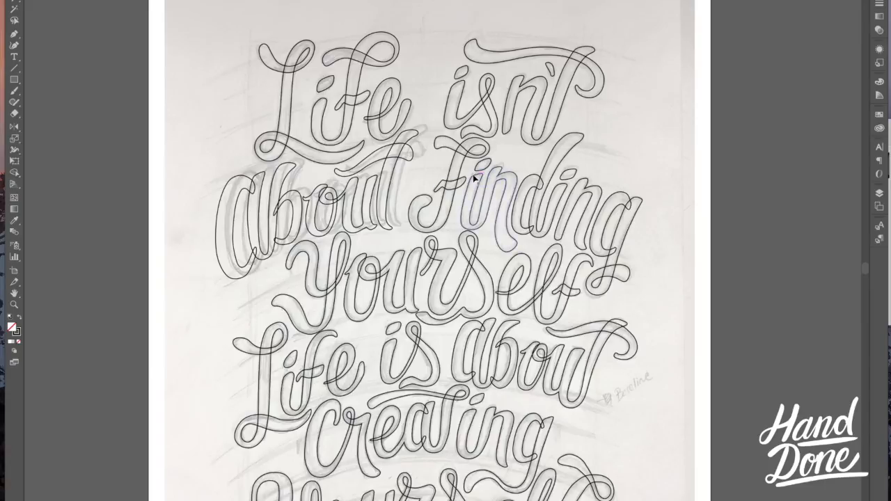
left_click(633, 223)
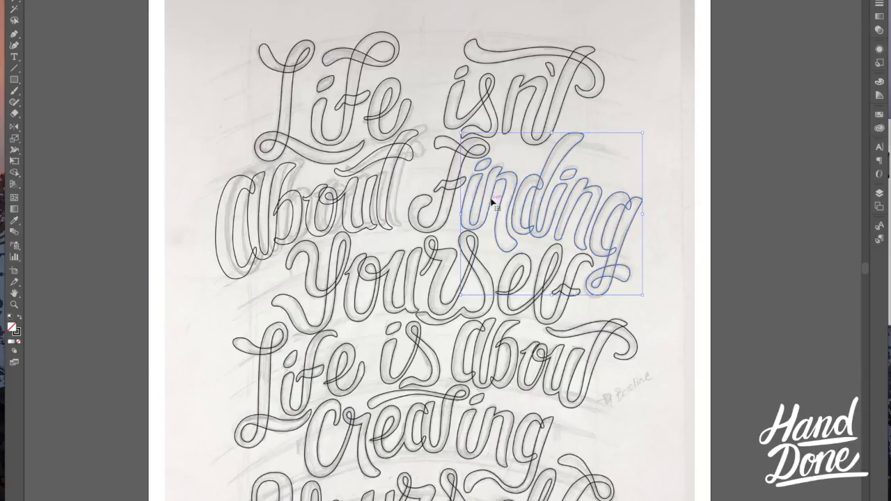
left_click_drag(491, 204, 497, 205)
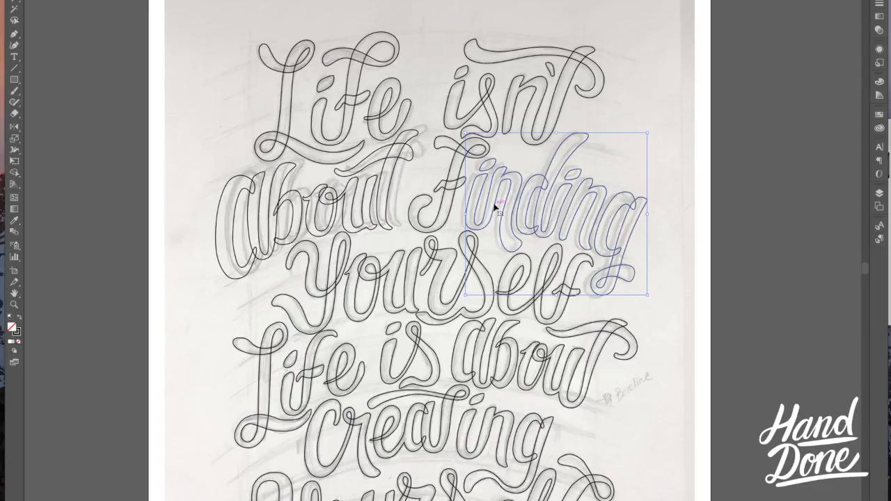
Step: Select the letters ding in Finding, shift them slightly right away from the n, and nudge them up to align
left_click(540, 167)
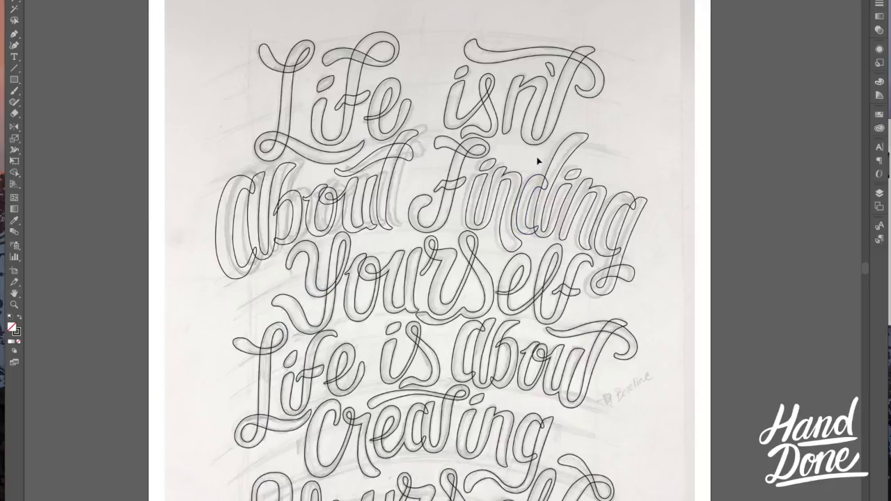
left_click_drag(643, 222, 516, 132)
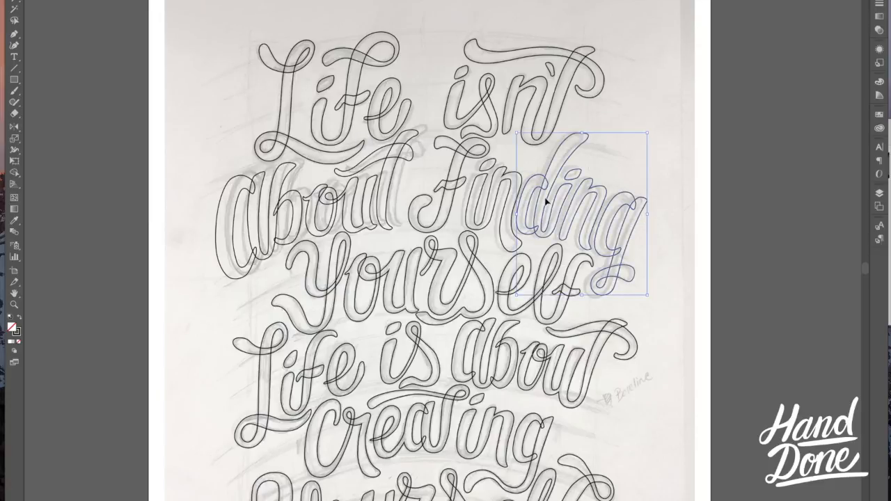
left_click_drag(551, 201, 551, 202)
key("Up")
key("Up")
key("Up")
key("Up")
key("Up")
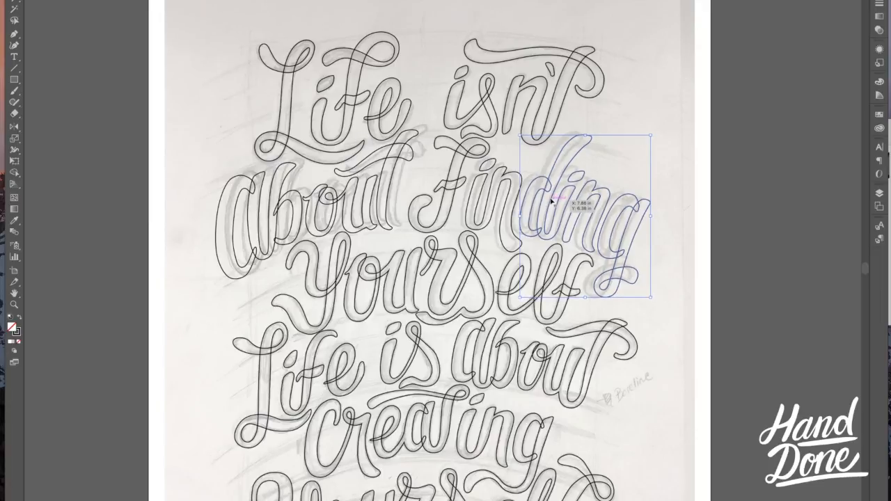
left_click(530, 167)
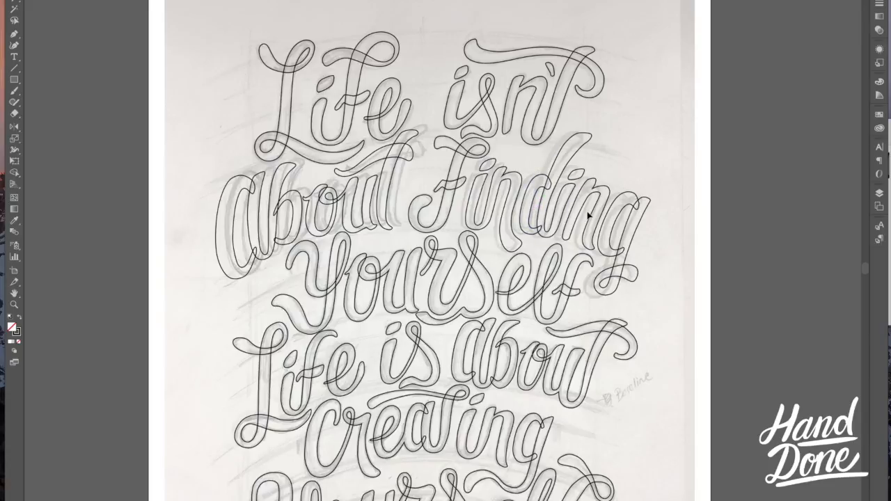
Step: Move the final g of Finding slightly right, away from the neighbouring n
left_click(639, 225)
left_click_drag(639, 225, 646, 224)
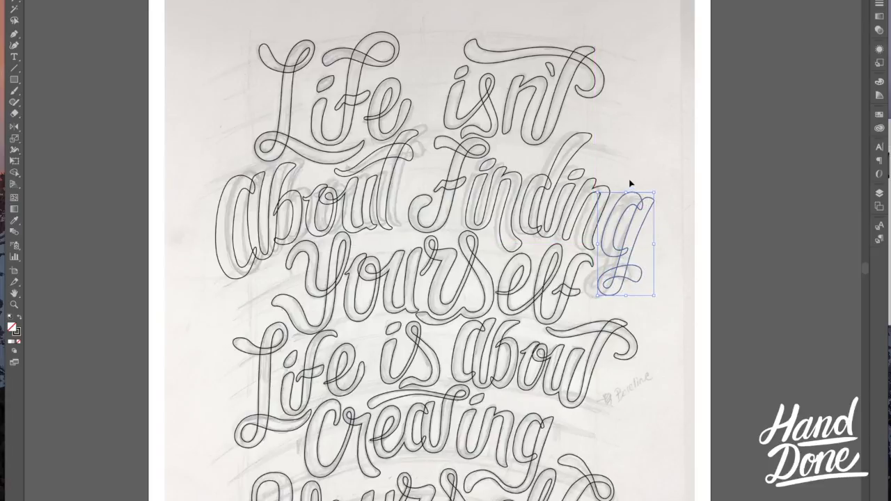
left_click(630, 178)
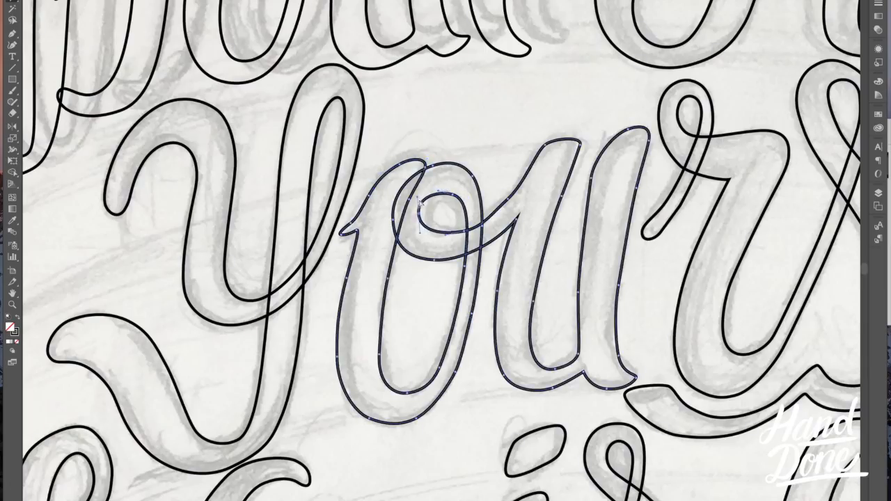
Step: Refine the stems of the u in the first Yourself by adjusting the anchor points of its outline
left_click(425, 167)
scroll(475, 180, "right", 5)
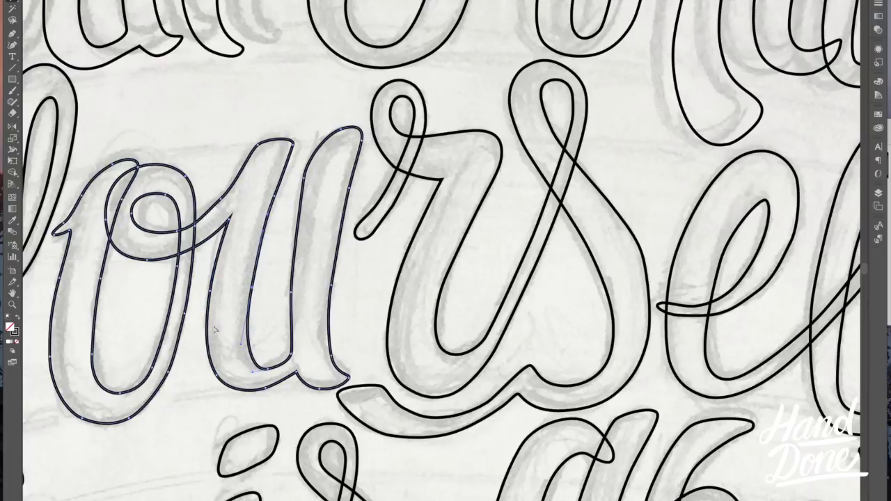
left_click(224, 383)
left_click_drag(211, 363, 208, 353)
left_click_drag(304, 179, 311, 174)
left_click_drag(292, 263, 295, 256)
Step: Reshape the joined r and s in the first Yourself by adjusting the anchor points along the curves of the s
left_click(406, 258)
key("super+equal")
left_click_drag(540, 48, 562, 58)
left_click_drag(644, 311, 648, 308)
left_click_drag(597, 347, 599, 343)
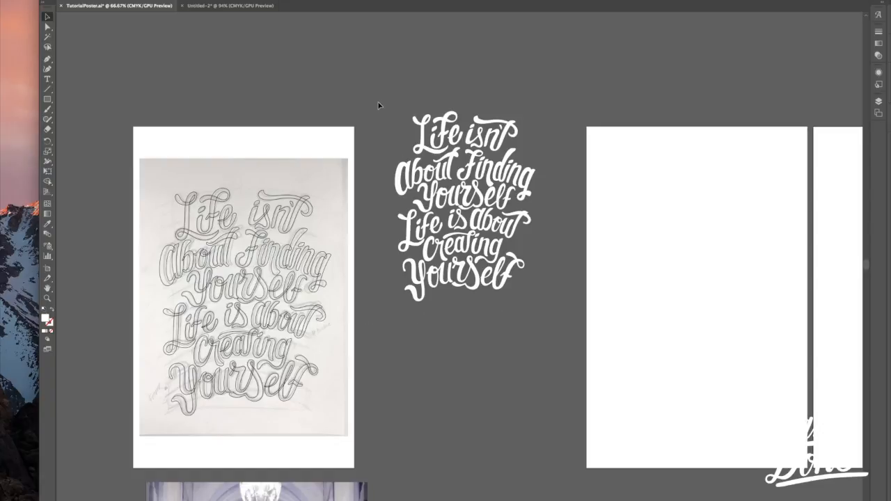
Step: Move the night city archway photo onto the blank artboard beside the white lettering so that it fills the artboard
left_click_drag(544, 282, 555, 309)
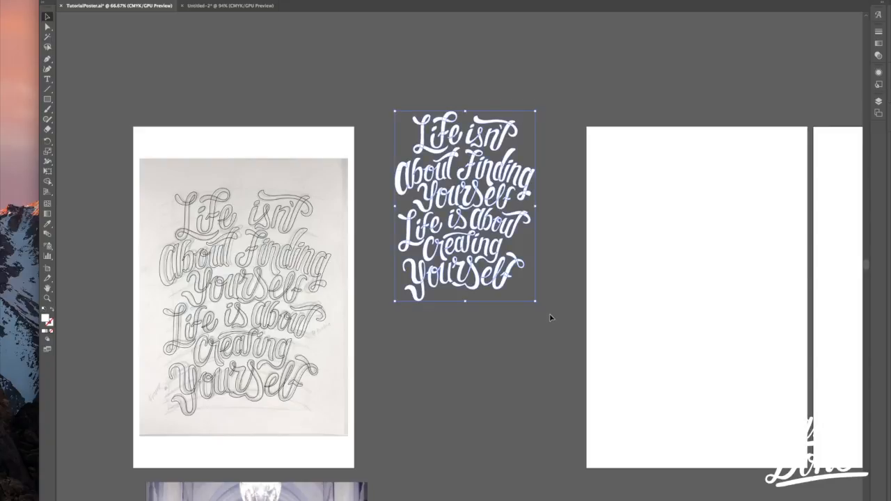
left_click(483, 345)
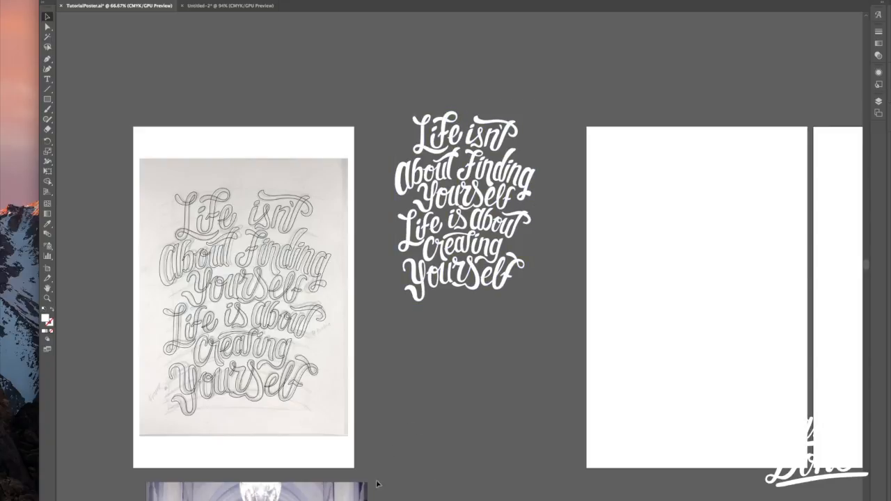
left_click_drag(310, 497, 652, 269)
left_click(575, 294)
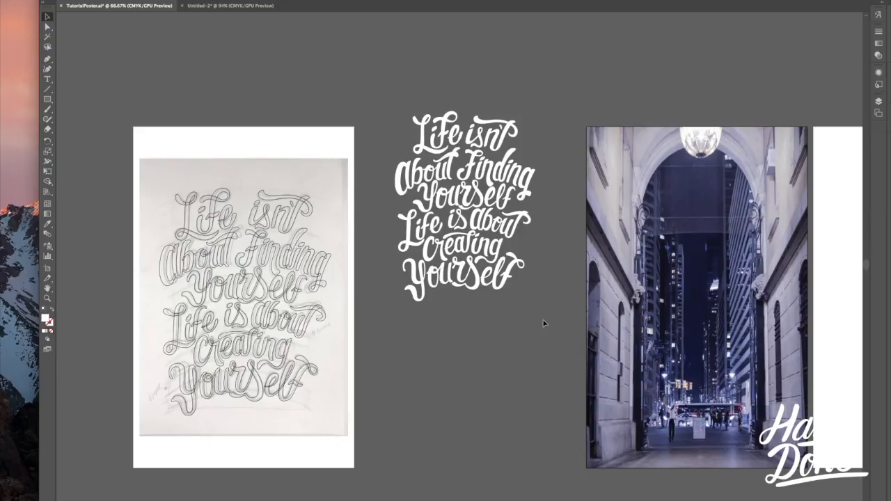
Step: Place a copy of the white lettering centred over the archway photo and scale it down slightly
left_click_drag(389, 82, 386, 94)
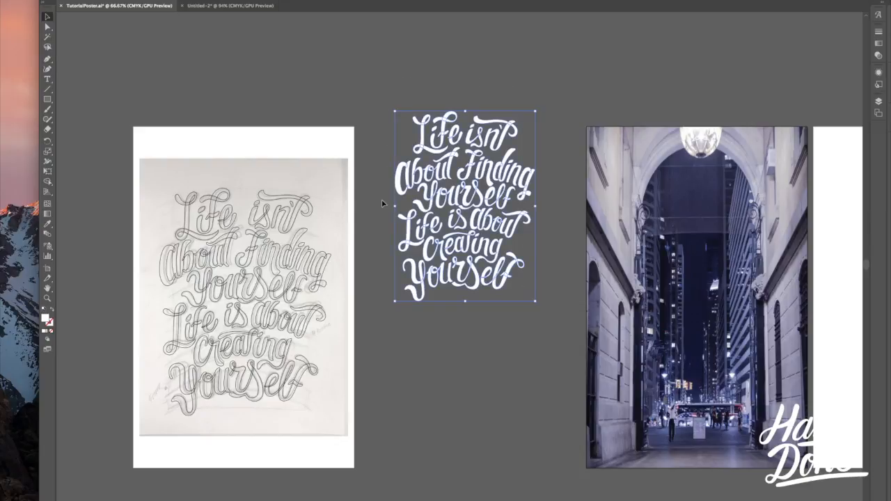
left_click_drag(507, 235, 754, 321)
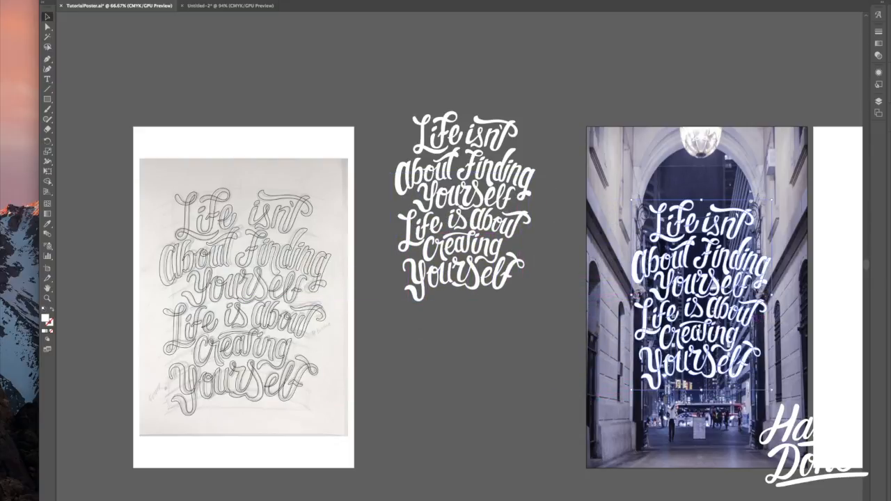
mouse_move(771, 201)
left_mouse_down()
mouse_move(759, 220)
mouse_move(766, 210)
left_mouse_up()
left_click(574, 204)
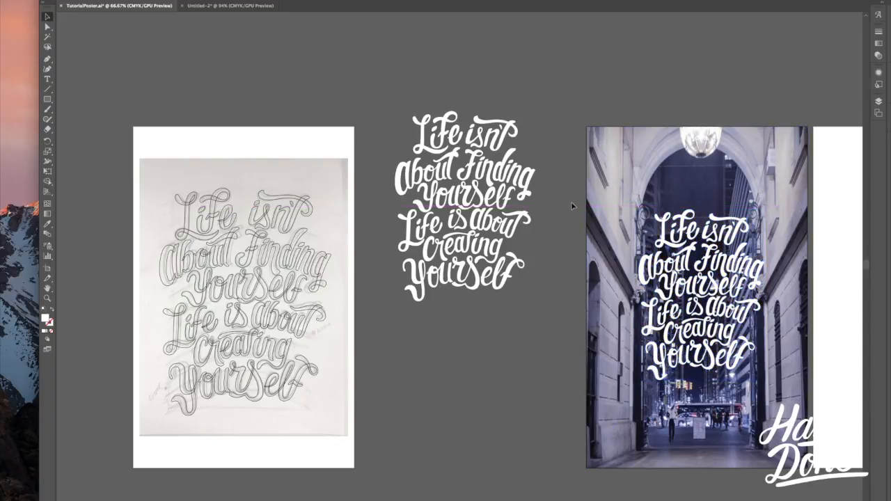